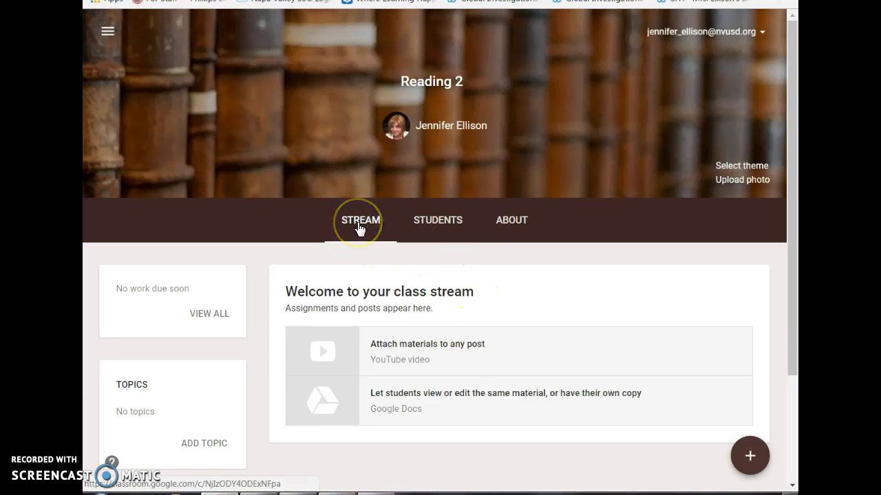
- Browse the Reading 2 student list and scroll through the class details page
{"action": "left_click", "coordinate": [427, 225]}
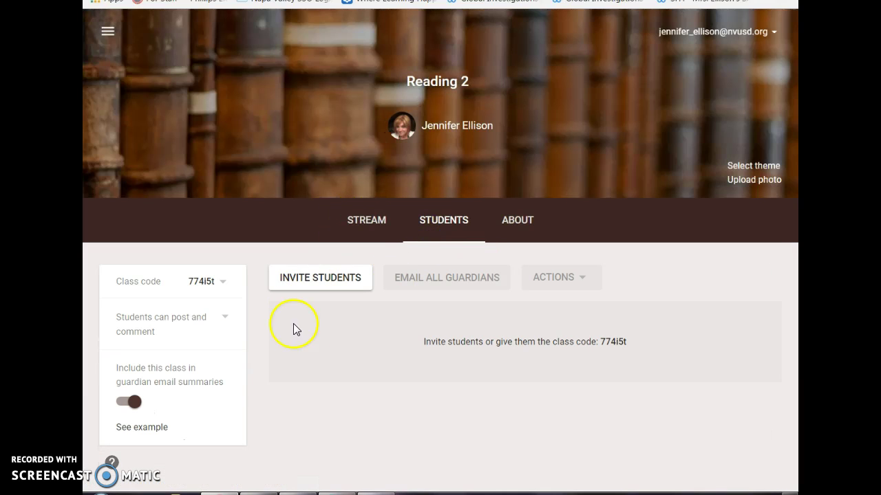
{"action": "left_click", "coordinate": [525, 237]}
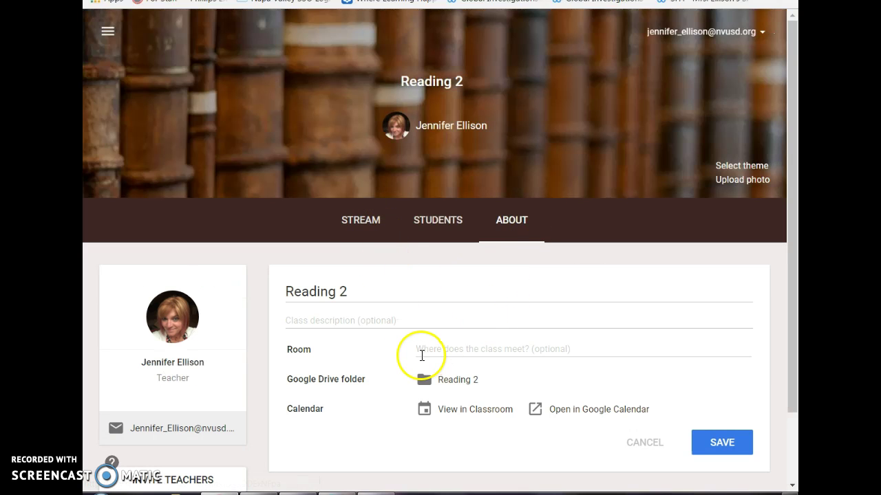
{"action": "scroll", "coordinate": [421, 360], "scroll_direction": "down", "scroll_amount": 2}
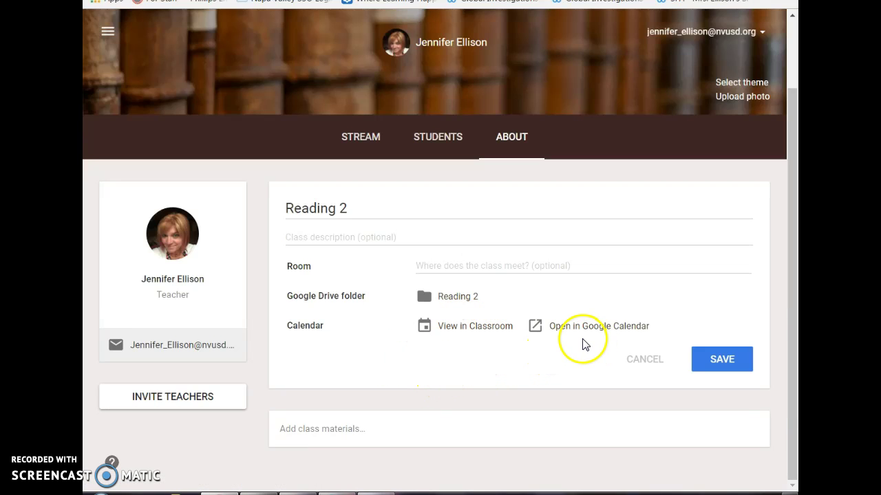
{"action": "scroll", "coordinate": [582, 363], "scroll_direction": "up", "scroll_amount": 1}
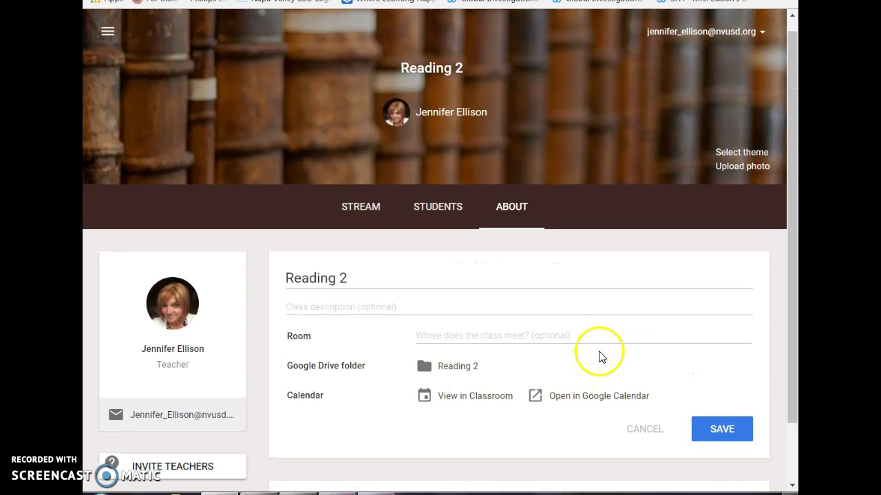
- Return to the Reading 2 stream, scroll it, then open the Students roster with the class code
{"action": "left_click", "coordinate": [373, 208]}
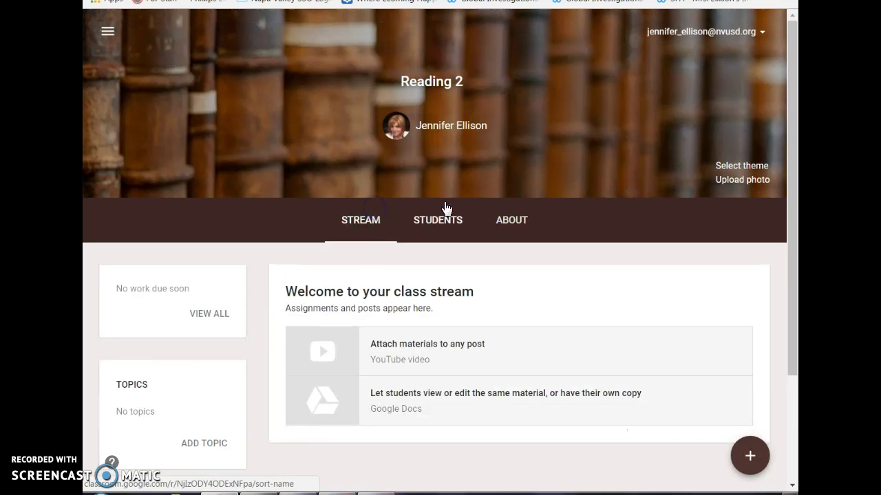
{"action": "scroll", "coordinate": [363, 285], "scroll_direction": "down", "scroll_amount": 1}
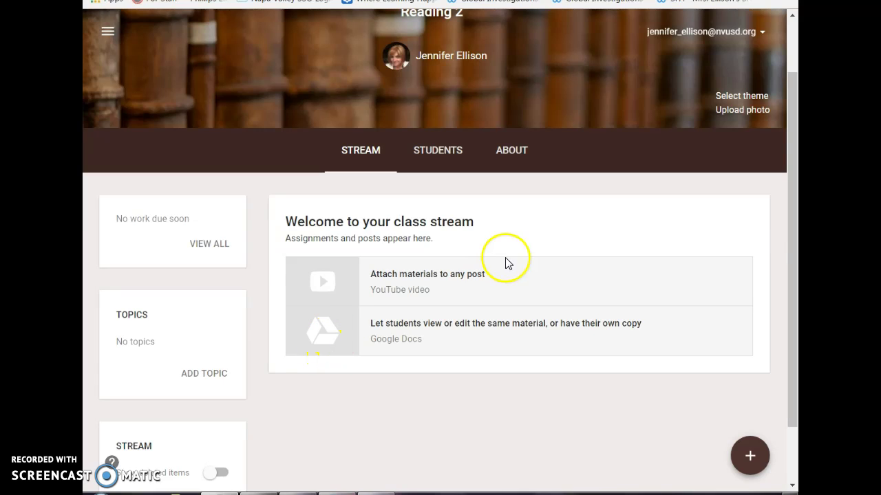
{"action": "scroll", "coordinate": [493, 269], "scroll_direction": "up", "scroll_amount": 2}
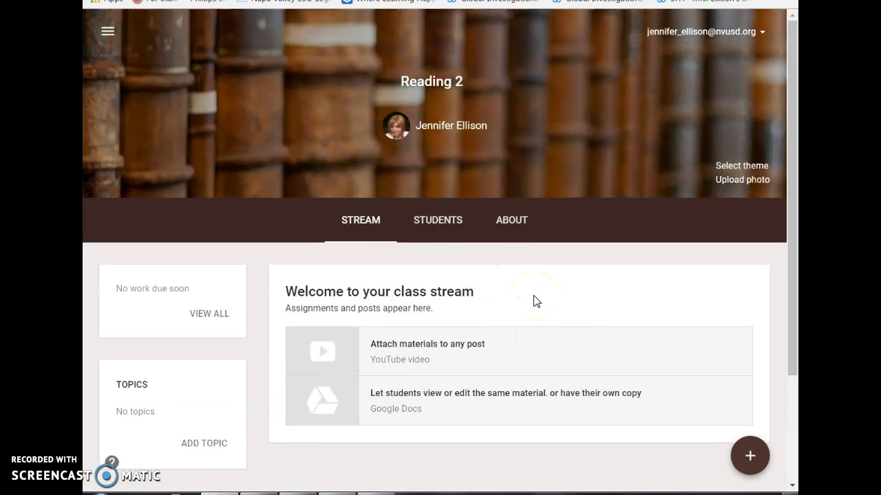
{"action": "left_click", "coordinate": [445, 219]}
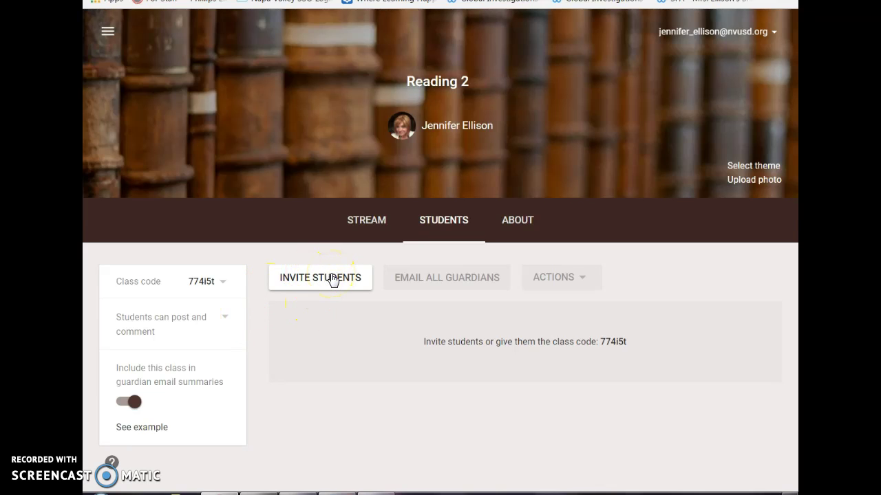
- Start a Reading 2 invitation and enter a student's school email address in the search field
{"action": "left_click", "coordinate": [333, 278]}
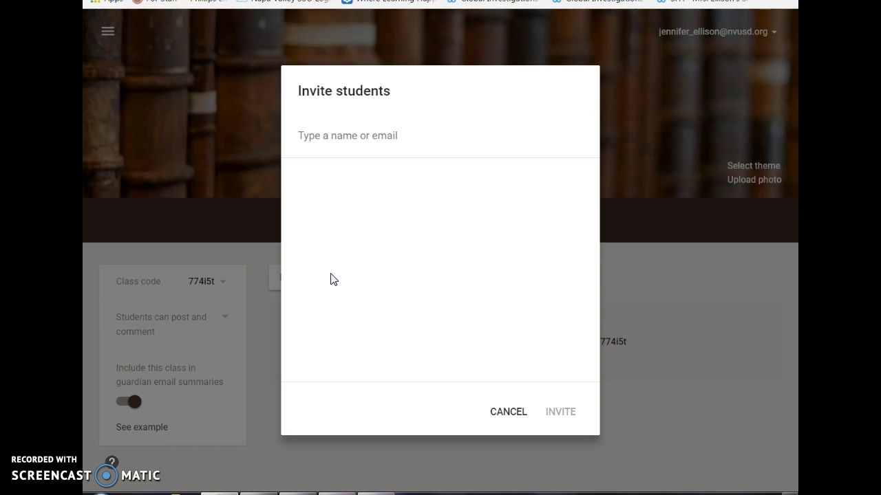
{"action": "left_click", "coordinate": [351, 131]}
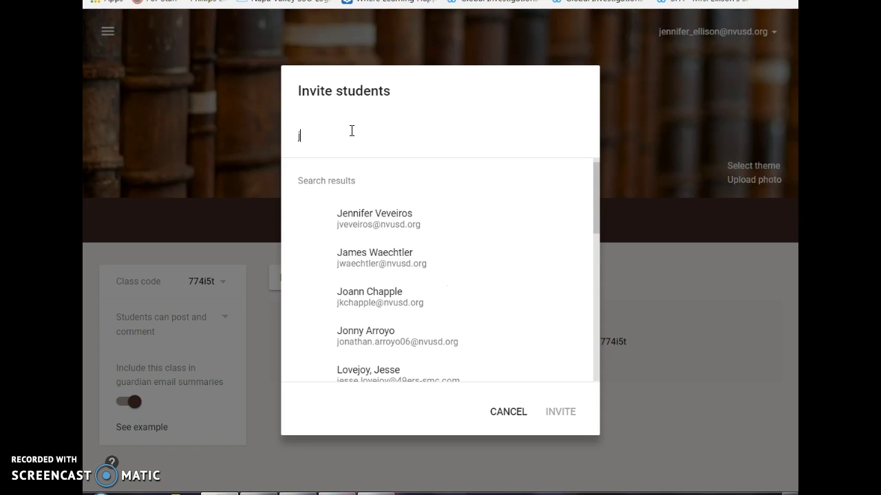
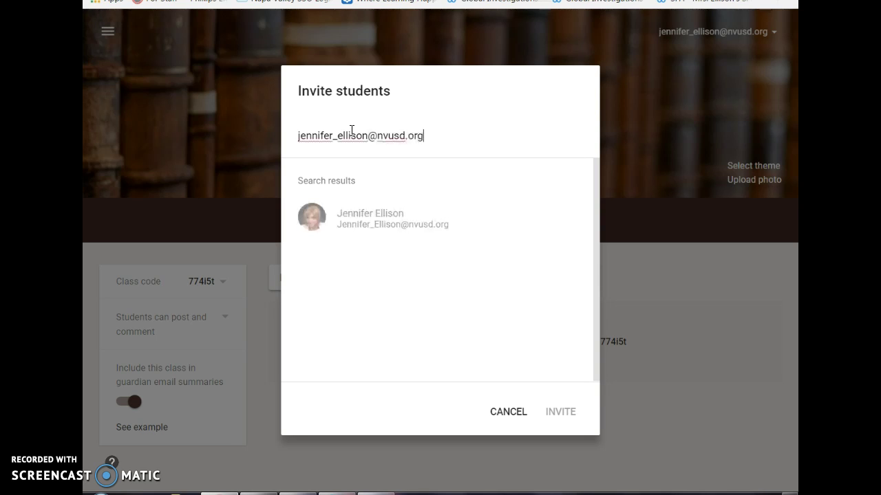
{"action": "left_click", "coordinate": [383, 222]}
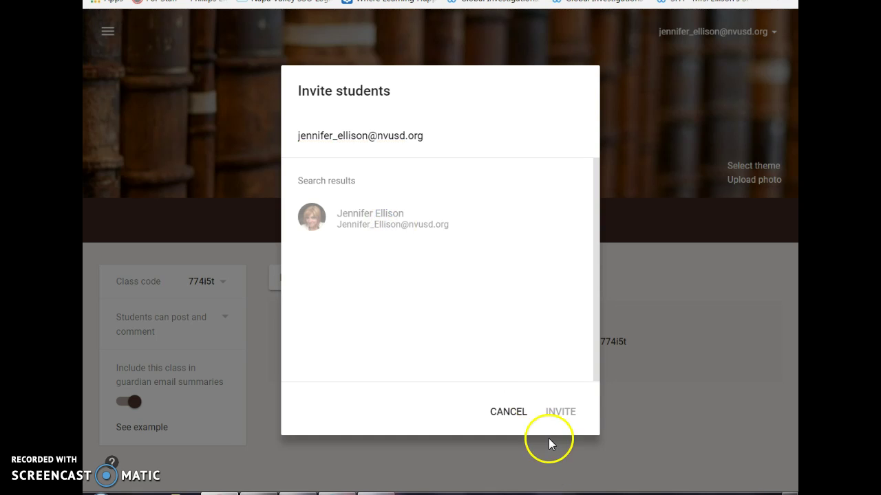
- Replace the email with a name search, add the found student, and send the invitation
{"action": "left_click_drag", "start_coordinate": [426, 136], "coordinate": [285, 141]}
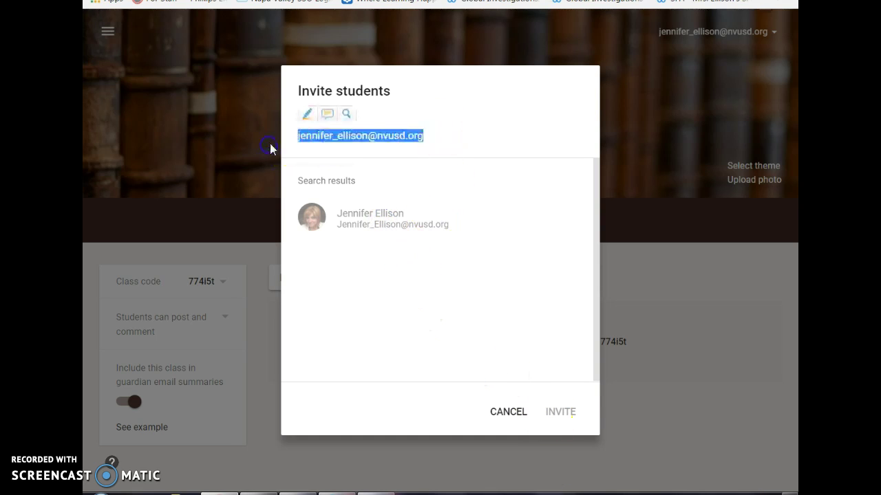
{"action": "type", "text": "rich"}
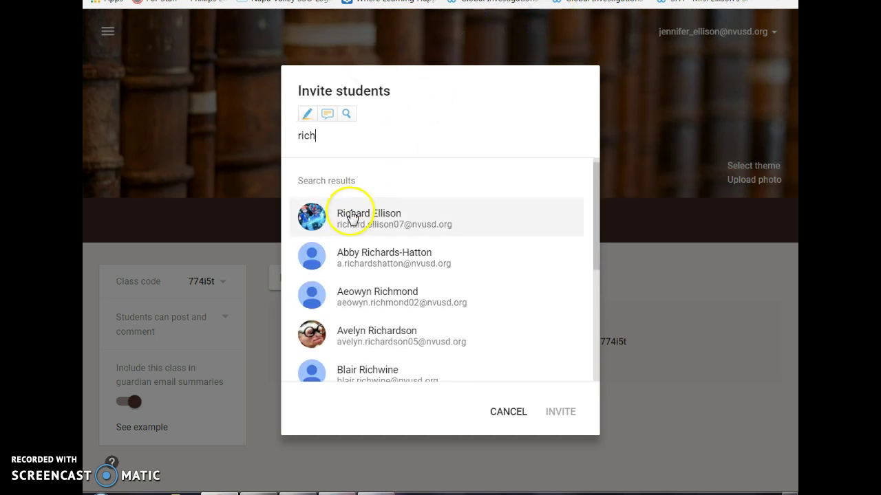
{"action": "left_click", "coordinate": [382, 207]}
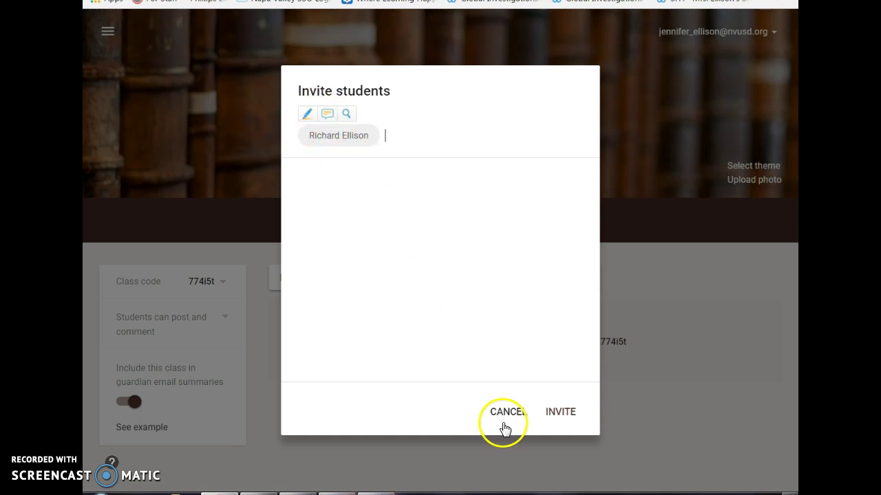
{"action": "left_click", "coordinate": [568, 412]}
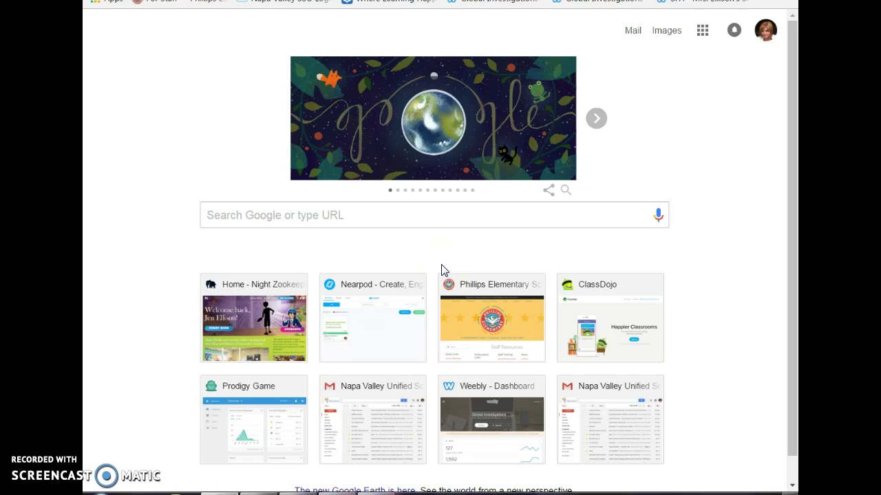
- Search Google for 'googl classroom' and follow the Classroom sign-in result back to Reading 2
{"action": "left_click", "coordinate": [434, 213]}
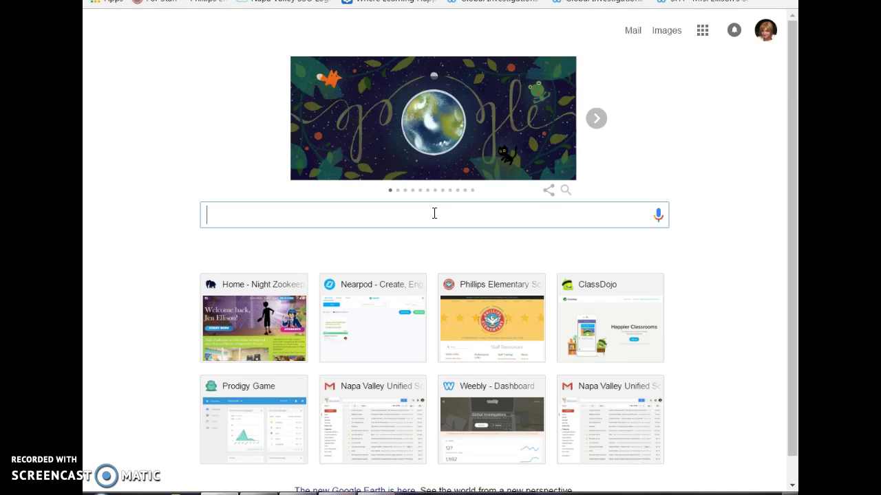
{"action": "type", "text": "googl"}
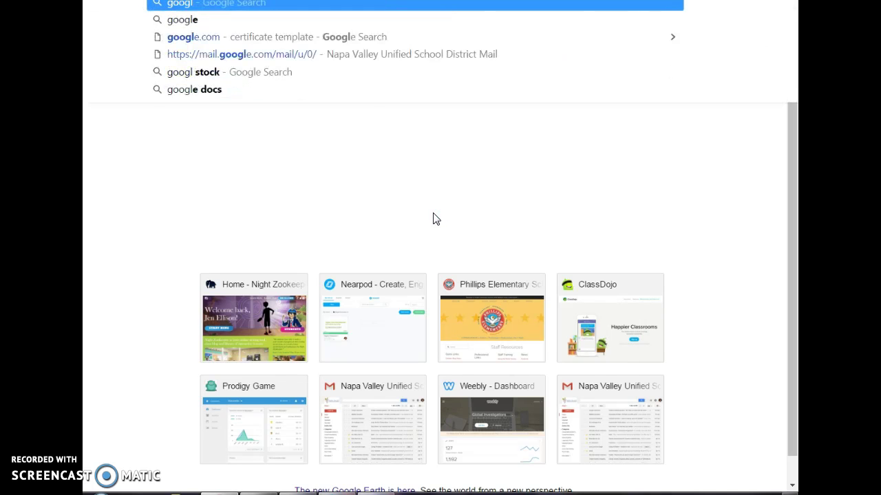
{"action": "type", "text": " classroom"}
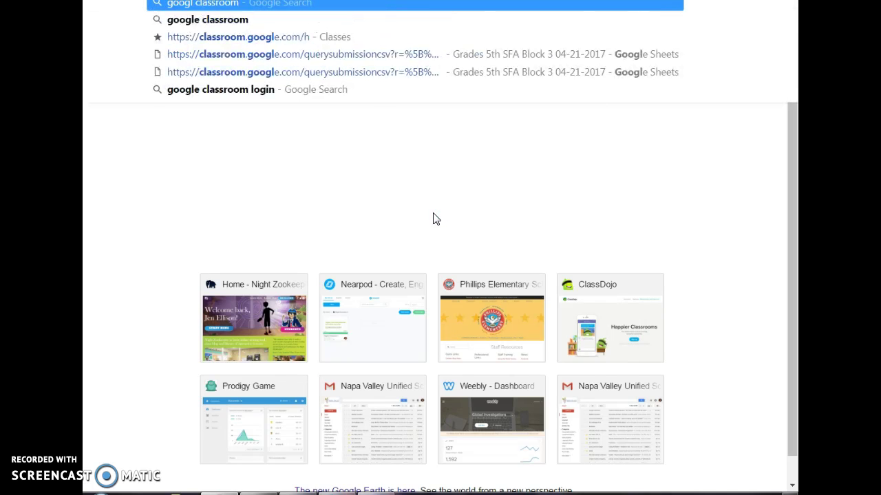
{"action": "key", "text": "Return"}
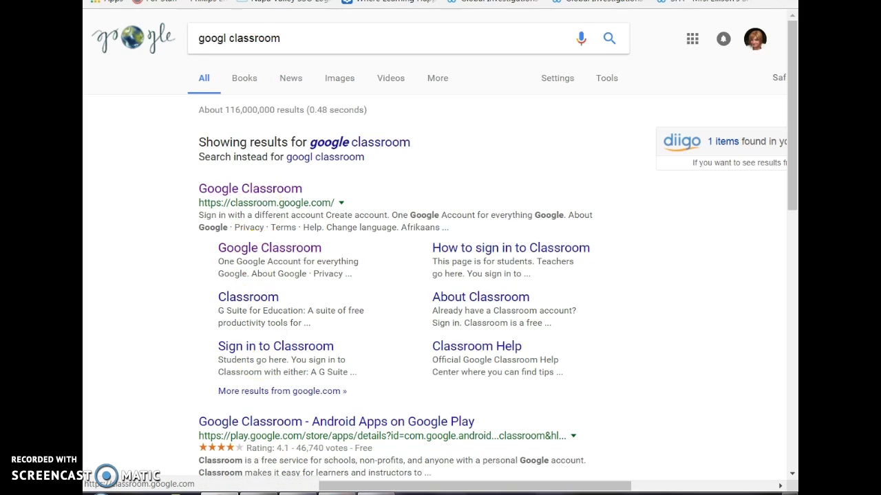
{"action": "left_click", "coordinate": [289, 348]}
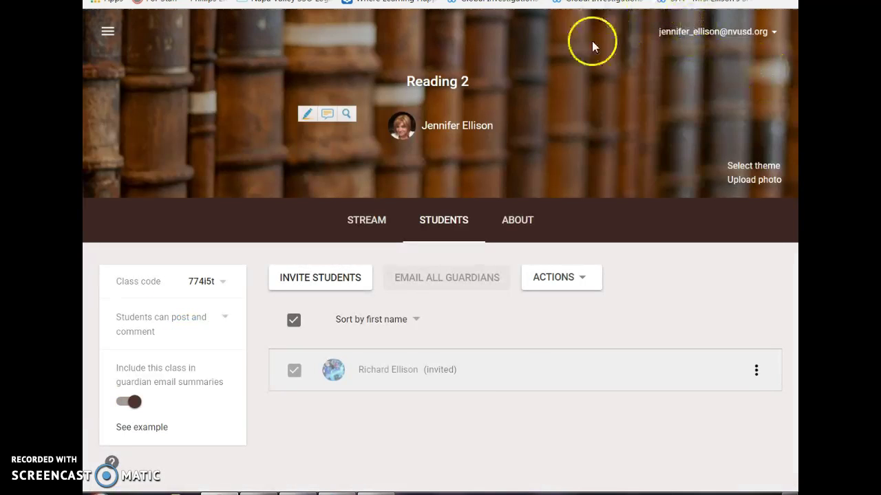
- Go to the all-classes overview and open, then cancel, the Join class dialog
{"action": "left_click", "coordinate": [105, 32]}
{"action": "left_click", "coordinate": [105, 34]}
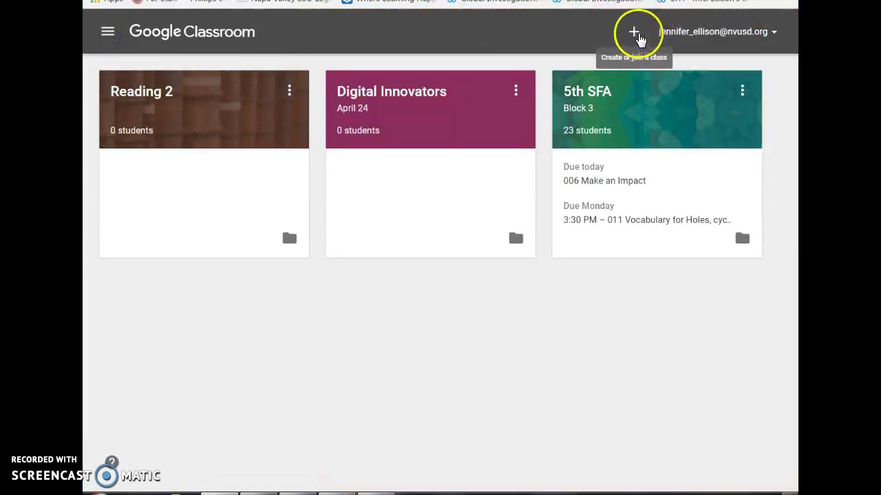
{"action": "left_click", "coordinate": [635, 34]}
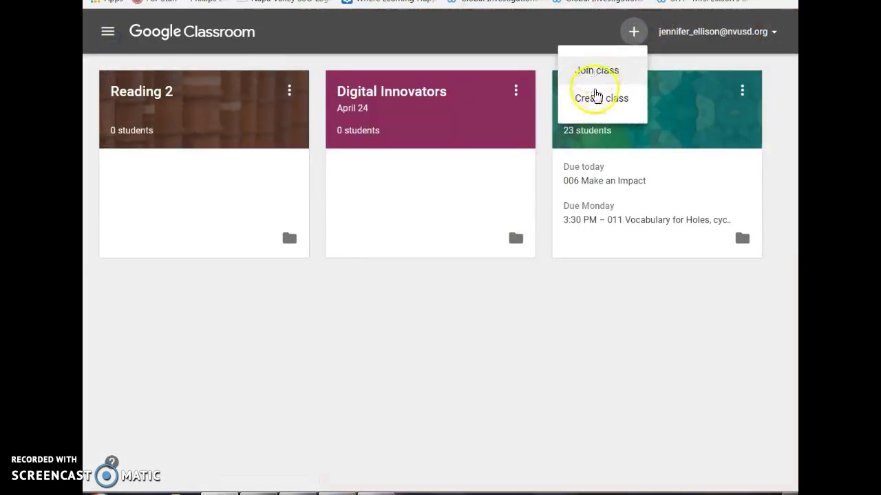
{"action": "left_click", "coordinate": [599, 75]}
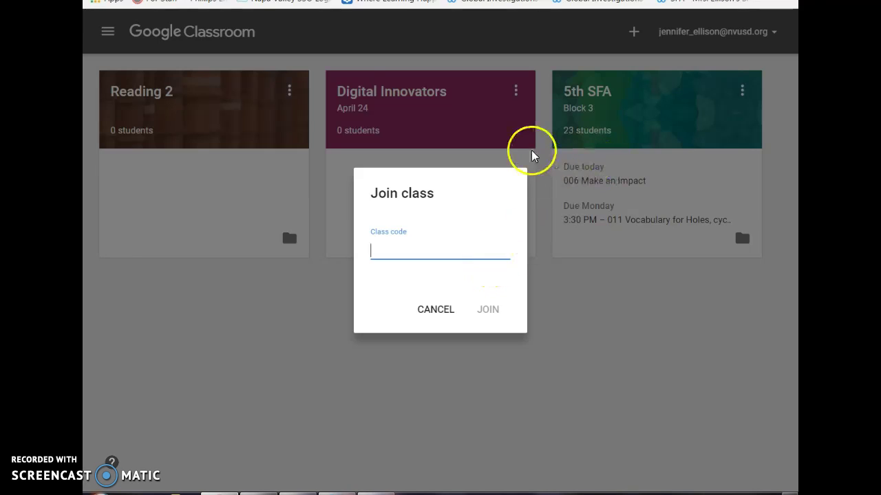
{"action": "left_click", "coordinate": [432, 315]}
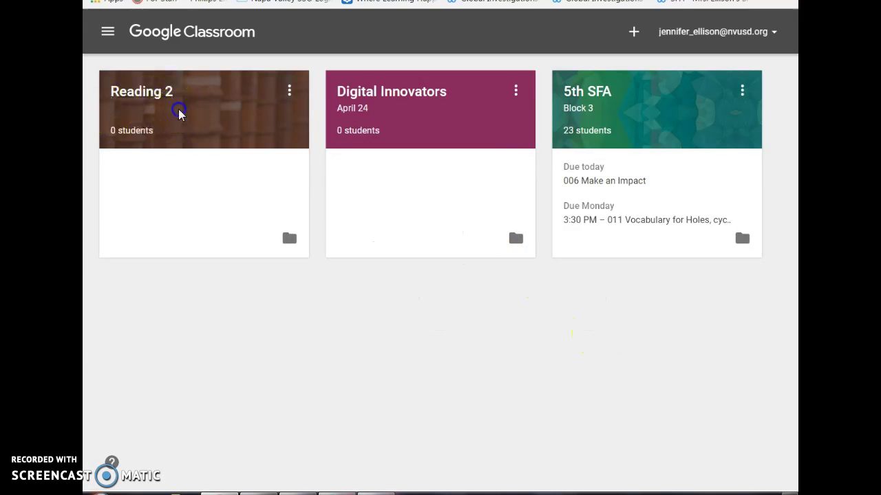
- Check the Reading 2 card's edit and archive options, then open the Reading 2 class
{"action": "left_click", "coordinate": [289, 90]}
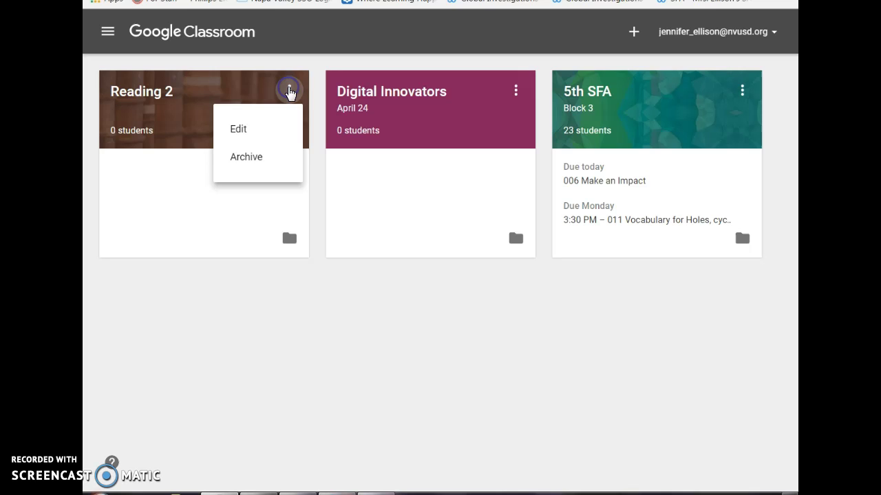
{"action": "left_click", "coordinate": [225, 82]}
{"action": "left_click", "coordinate": [119, 96]}
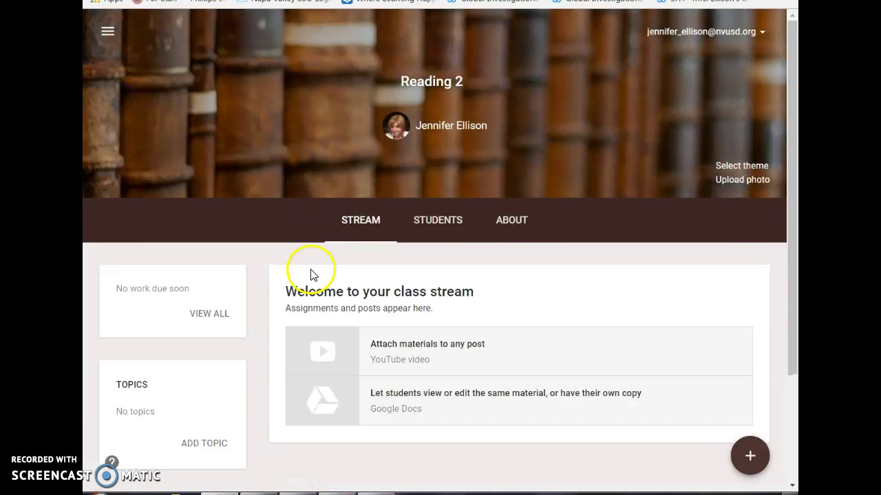
- Open the Reading 2 Students tab showing the one invited student and the class code
{"action": "left_click", "coordinate": [413, 229]}
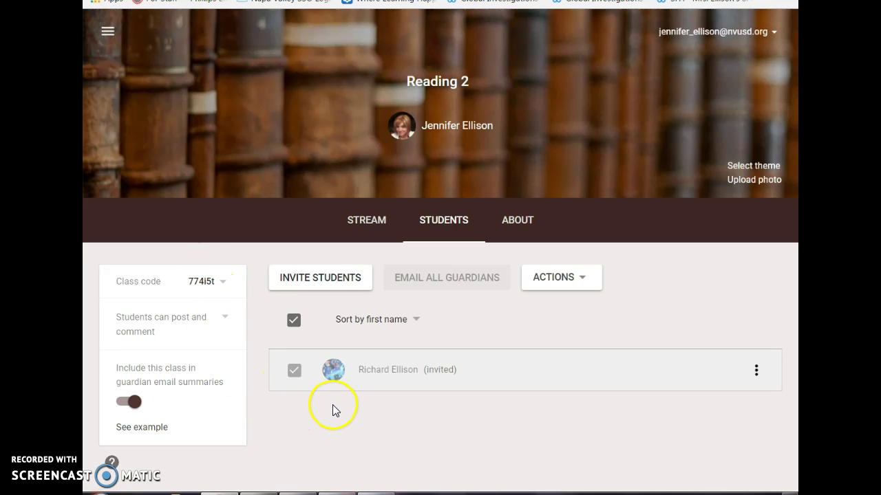
- Switch to the 5th SFA Block 3 class and scroll through its student and guardian roster
{"action": "left_click", "coordinate": [108, 31]}
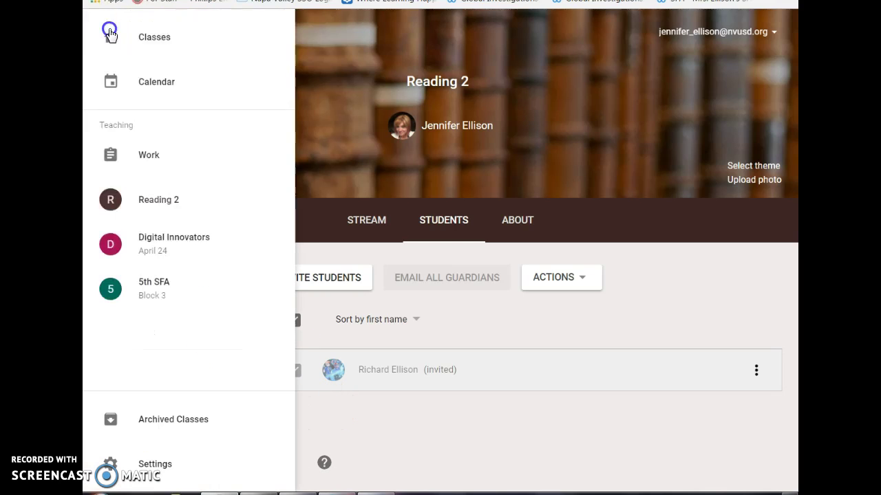
{"action": "left_click", "coordinate": [158, 293]}
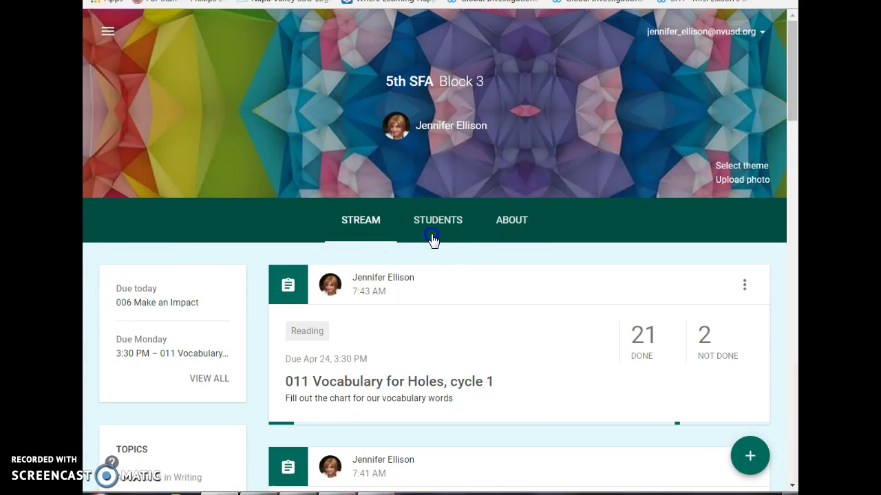
{"action": "left_click", "coordinate": [431, 229]}
{"action": "mouse_move", "coordinate": [791, 121]}
{"action": "left_mouse_down"}
{"action": "mouse_move", "coordinate": [794, 246]}
{"action": "mouse_move", "coordinate": [788, 105]}
{"action": "left_mouse_up"}
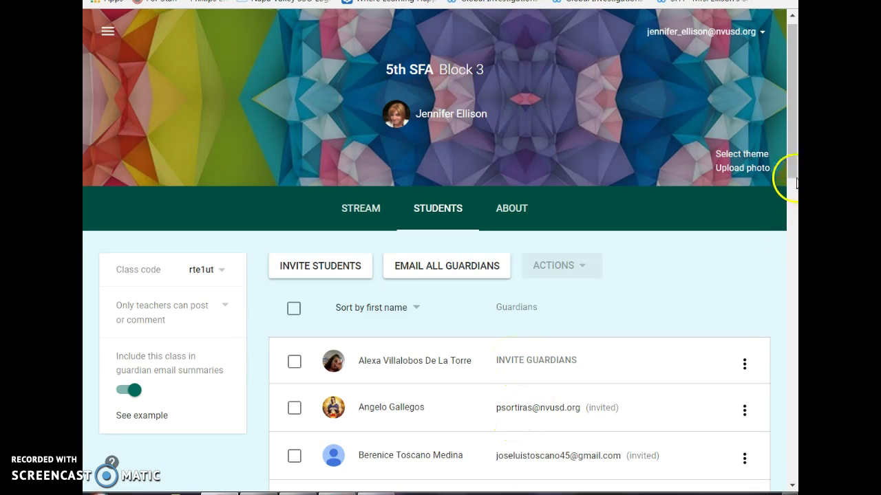
{"action": "left_click_drag", "start_coordinate": [791, 172], "coordinate": [795, 137]}
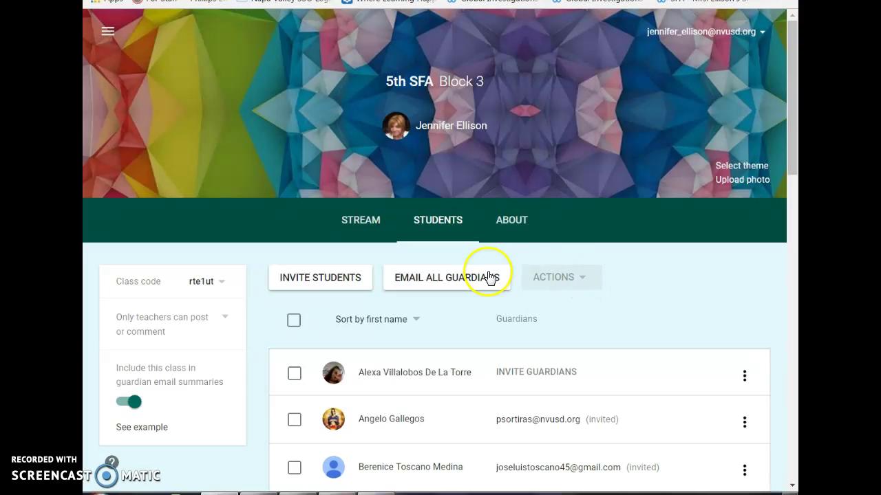
- Select the first student, view the Email, Remove and Mute actions, deselect, and return to the stream
{"action": "left_click", "coordinate": [294, 373]}
{"action": "left_click", "coordinate": [573, 277]}
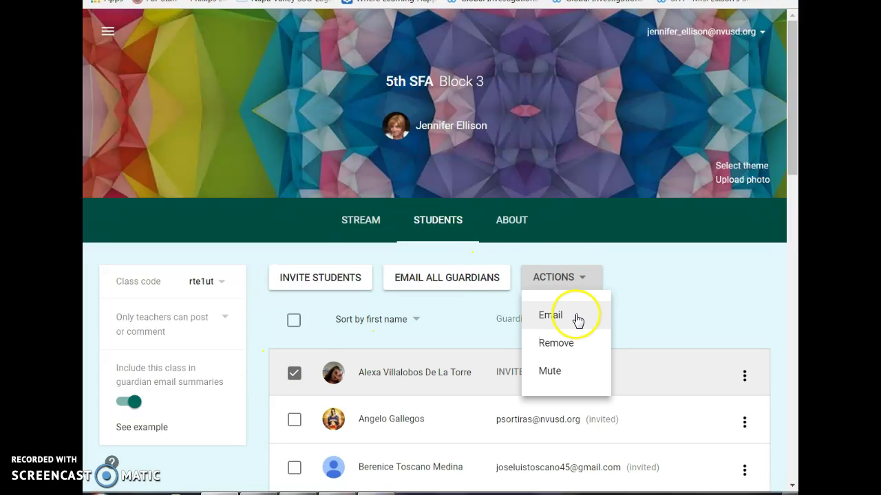
{"action": "left_click", "coordinate": [579, 314]}
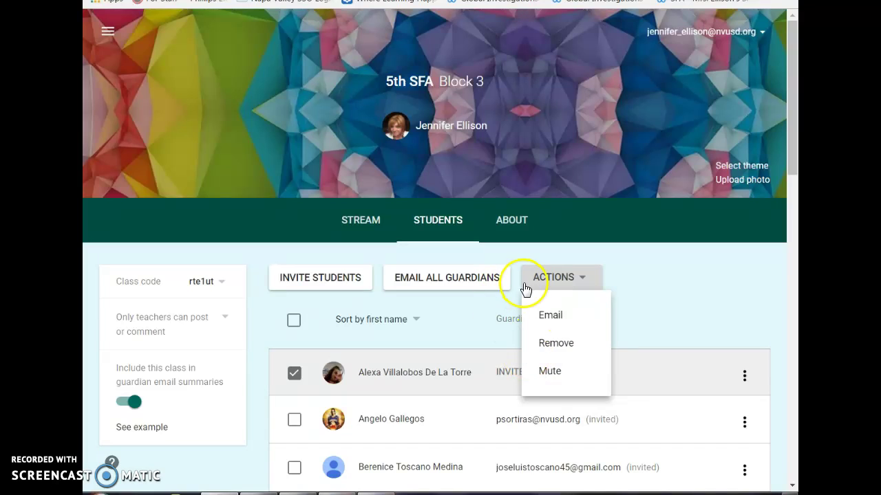
{"action": "left_click", "coordinate": [558, 279]}
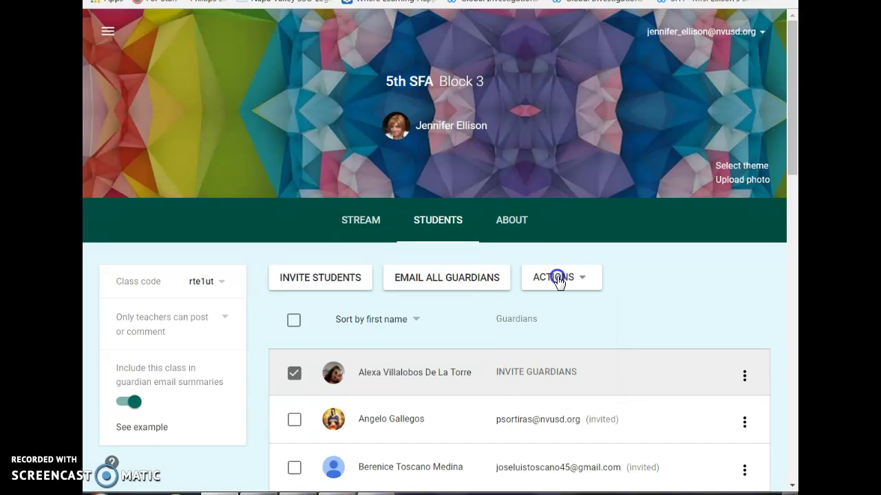
{"action": "left_click", "coordinate": [296, 378]}
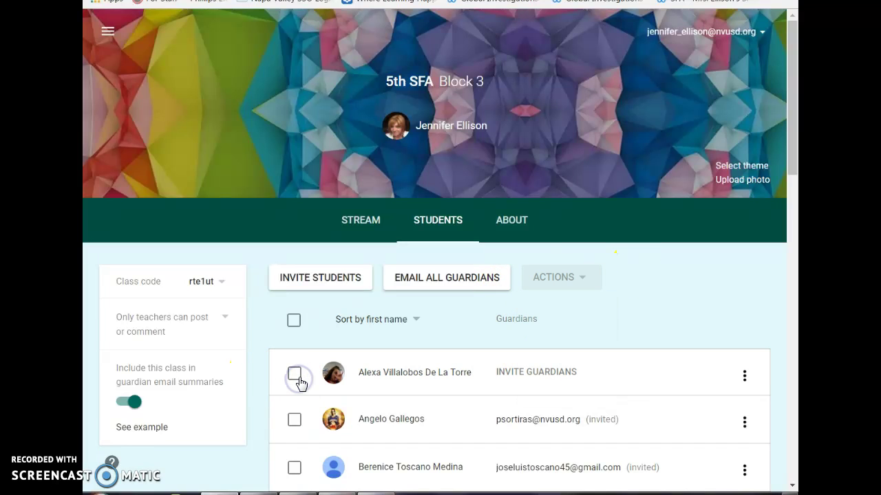
{"action": "left_click", "coordinate": [376, 226]}
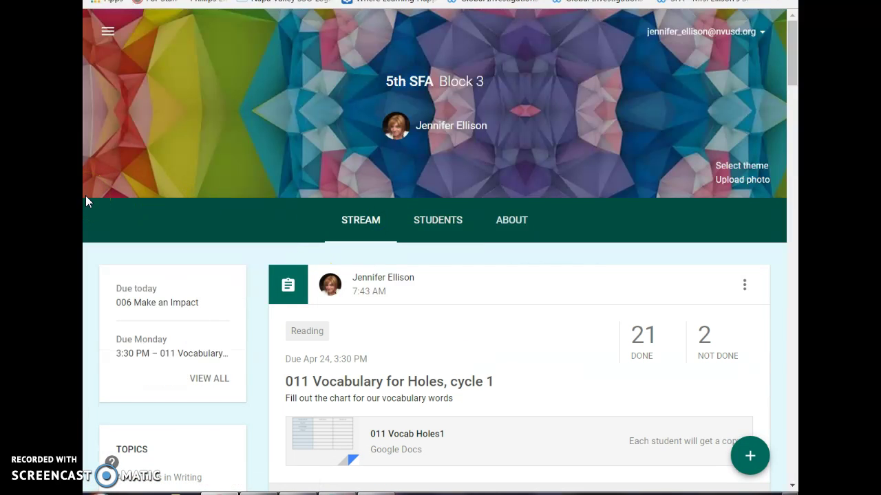